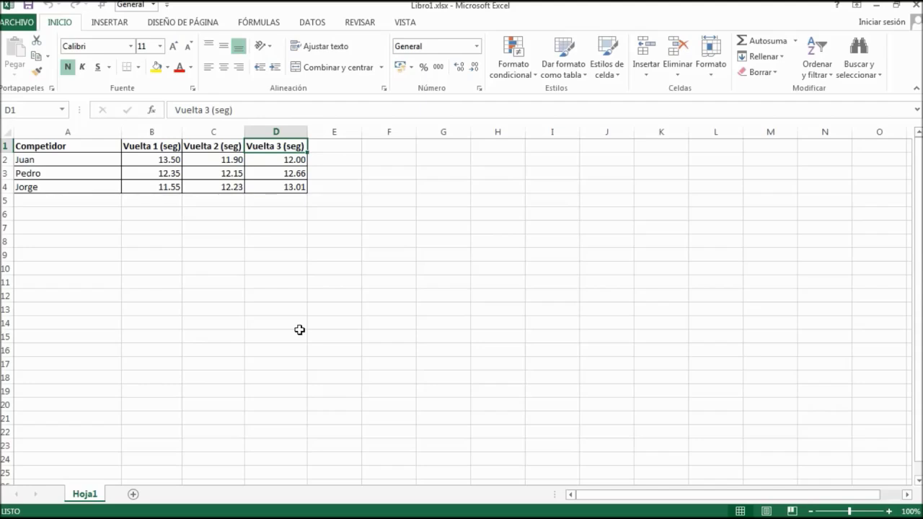
{"action": "left_click", "coordinate": [151, 150]}
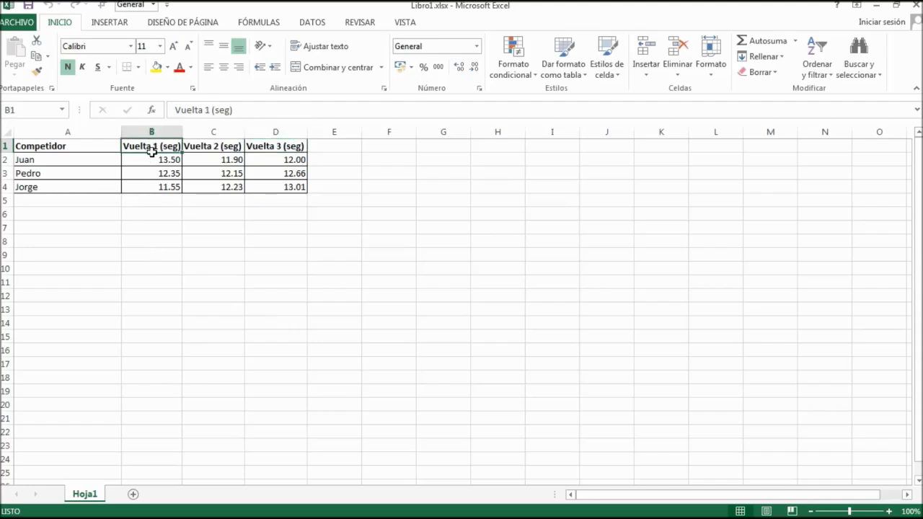
{"action": "left_click", "coordinate": [205, 147]}
{"action": "left_click", "coordinate": [261, 146]}
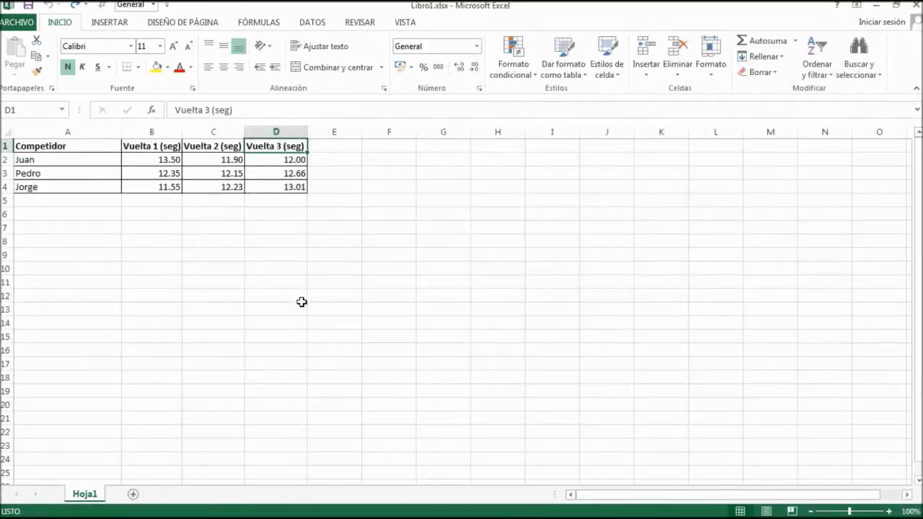
Step: Enter the header "Tiempo máximo (seg)" in cell E1 and fit column E's width to the text
{"action": "left_click", "coordinate": [346, 147]}
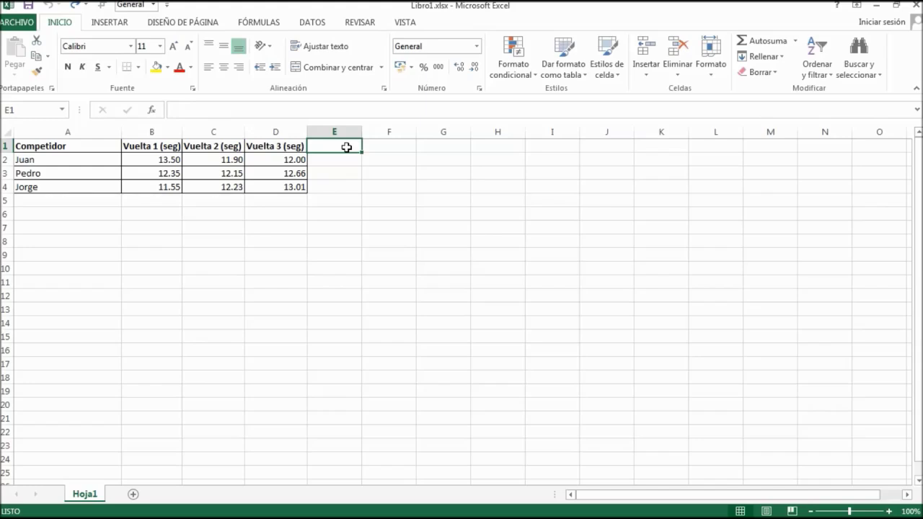
{"action": "type", "text": "Tiempo "}
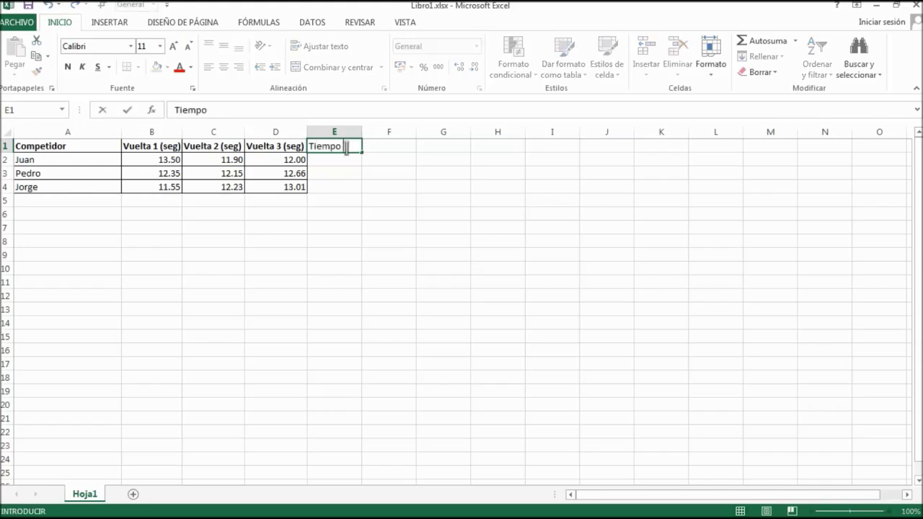
{"action": "type", "text": "máximo"}
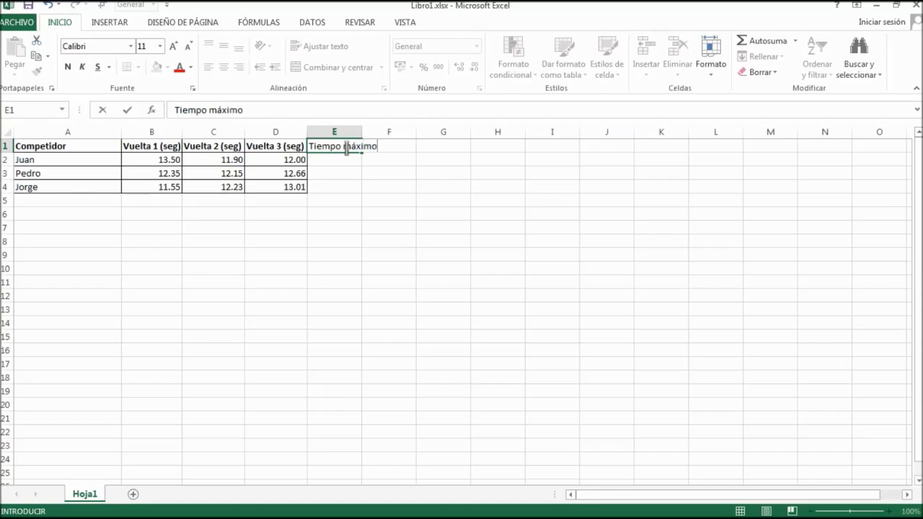
{"action": "type", "text": " (seg)"}
{"action": "left_click", "coordinate": [364, 131]}
{"action": "double_click", "coordinate": [362, 132]}
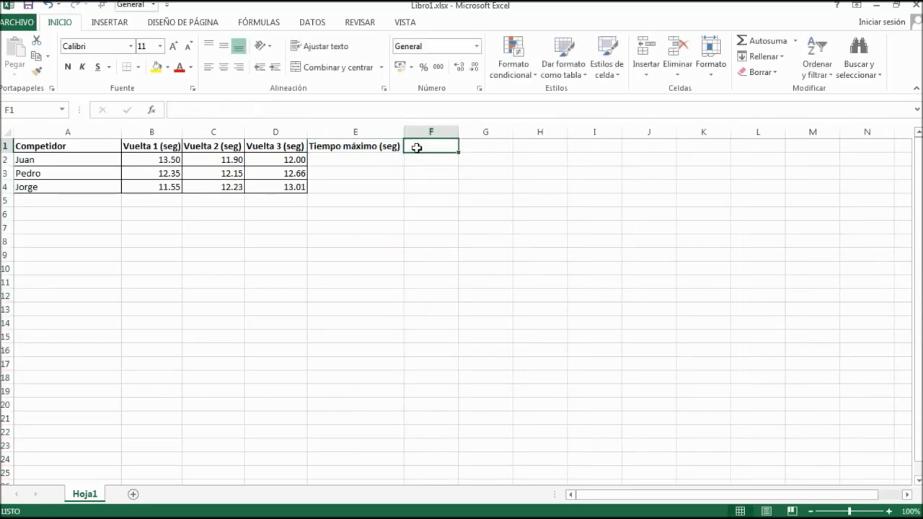
Step: Enter the header "Tiempo mínimo (seg)" in cell F1 and fit column F's width to the text
{"action": "left_click", "coordinate": [415, 147]}
{"action": "type", "text": "Tie"}
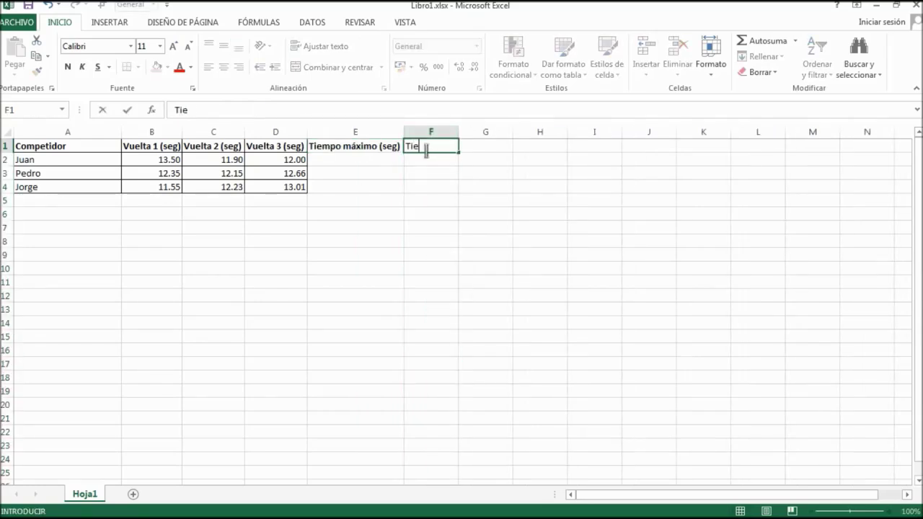
{"action": "type", "text": "mpo mínimo"}
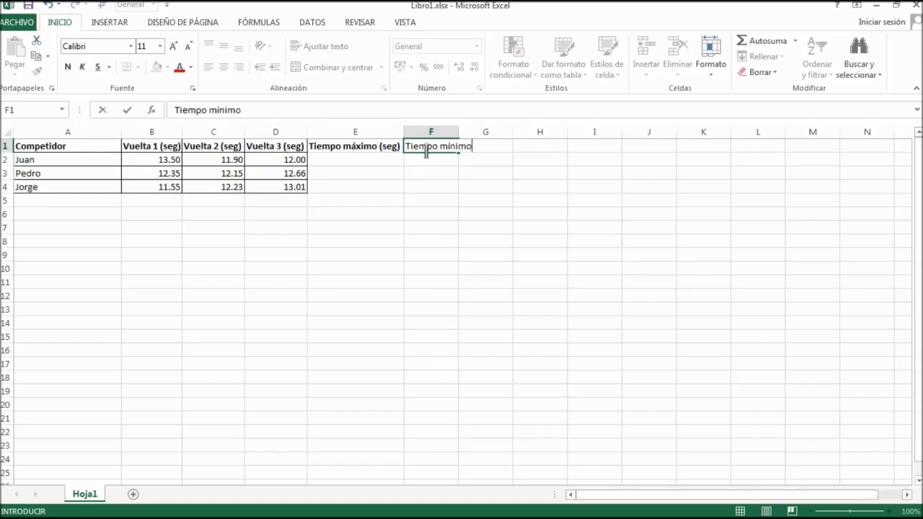
{"action": "type", "text": " (seg)"}
{"action": "left_click", "coordinate": [456, 182]}
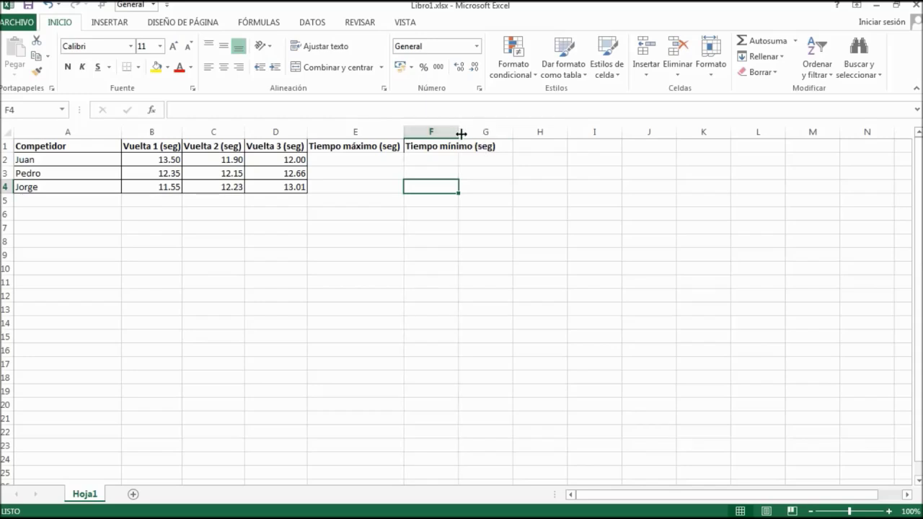
{"action": "double_click", "coordinate": [459, 134]}
Step: Enter the header "Tiempo promedio (seg)" in cell G1
{"action": "left_click", "coordinate": [525, 148]}
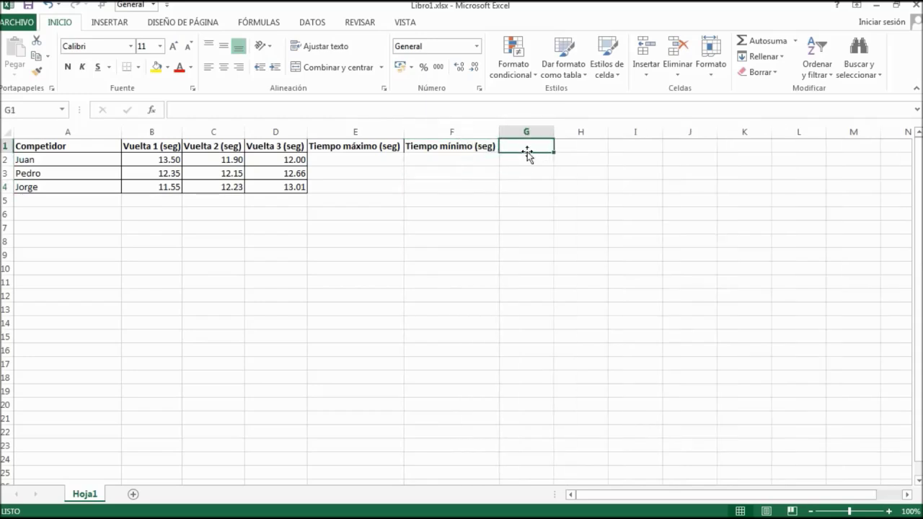
{"action": "type", "text": "Tiemp"}
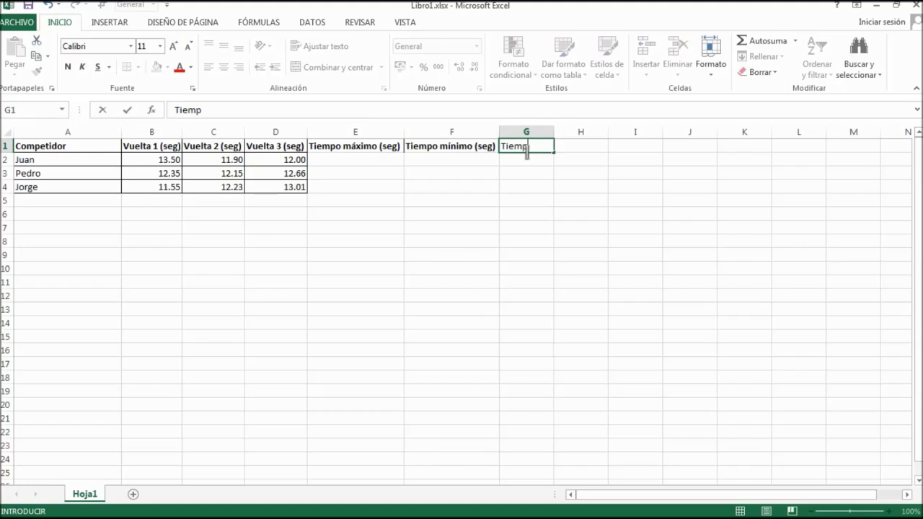
{"action": "type", "text": "o promedio "}
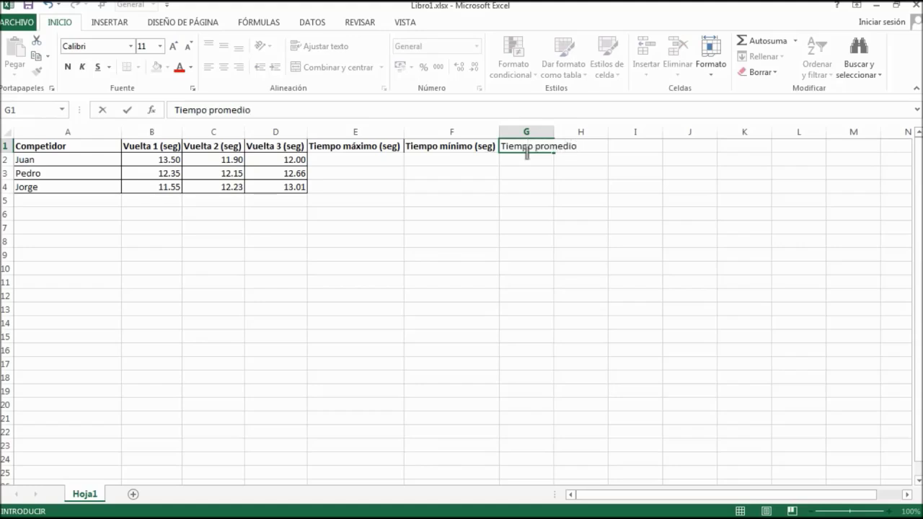
{"action": "type", "text": "(seg"}
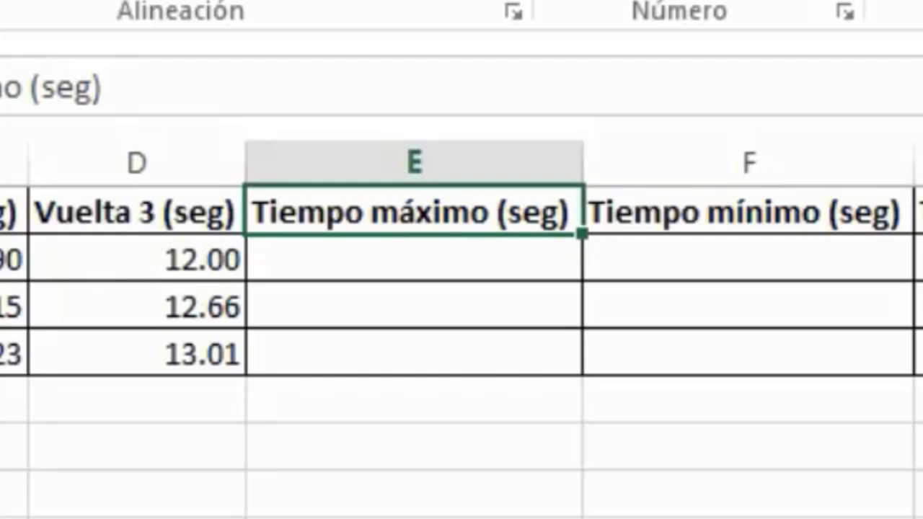
Step: Enter =max(B2:D2) in cell E2 for the first competitor's maximum time and fill the formula down to E4
{"action": "left_click", "coordinate": [401, 259]}
{"action": "type", "text": "="}
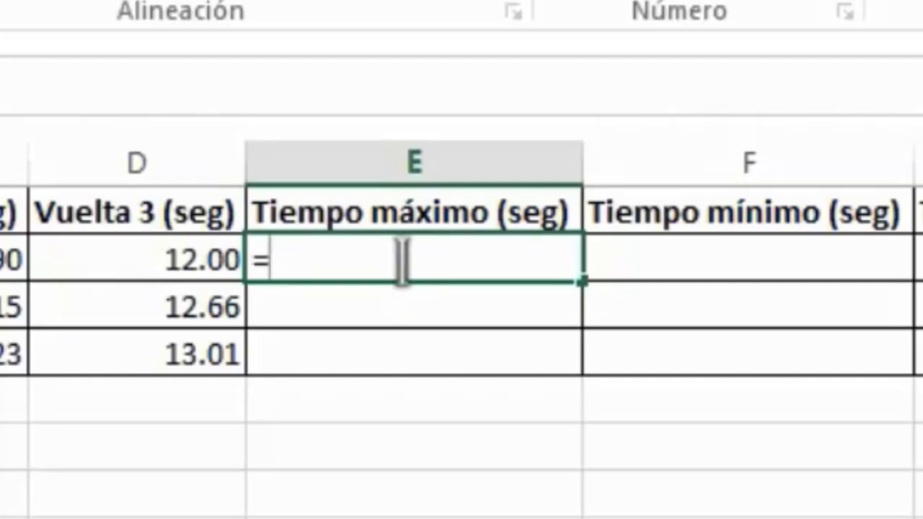
{"action": "type", "text": "max"}
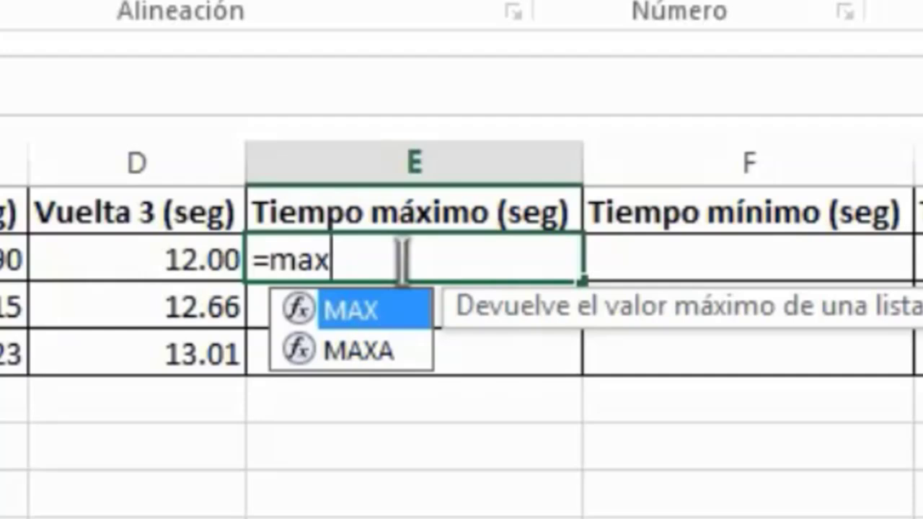
{"action": "type", "text": "("}
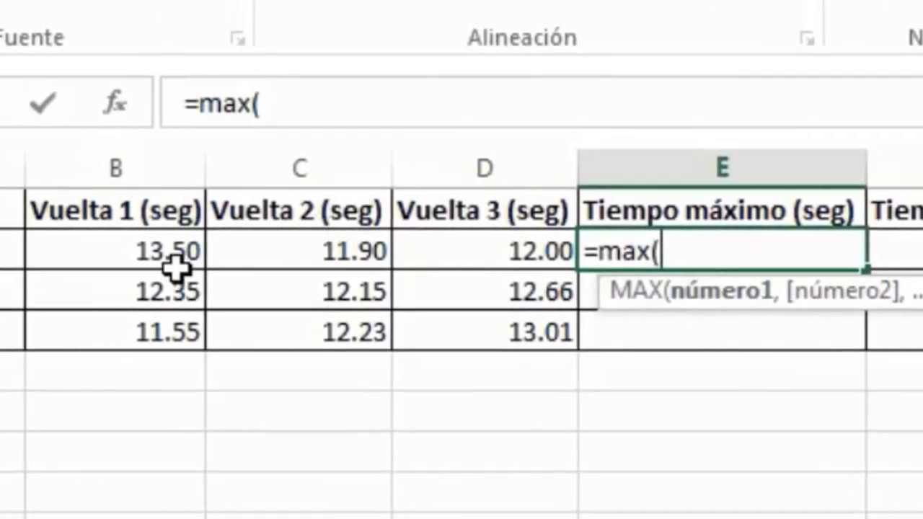
{"action": "left_click_drag", "start_coordinate": [148, 257], "coordinate": [452, 253]}
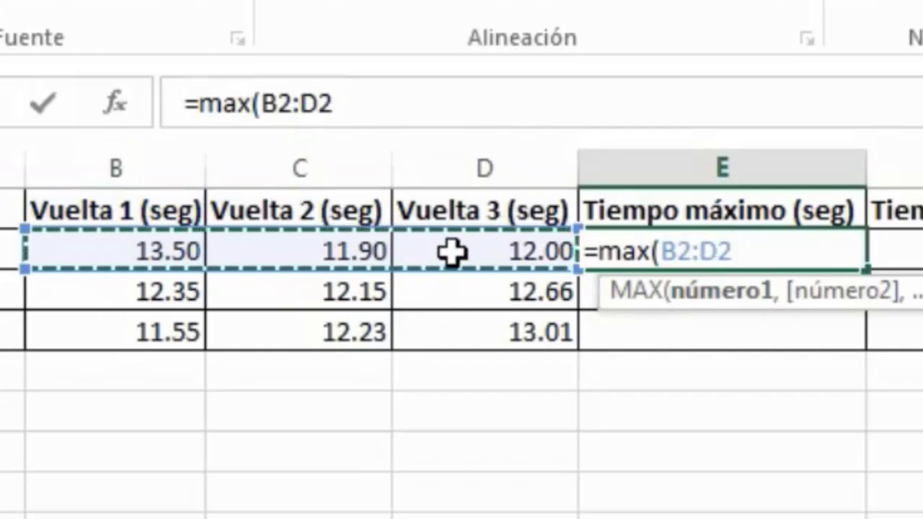
{"action": "type", "text": ")"}
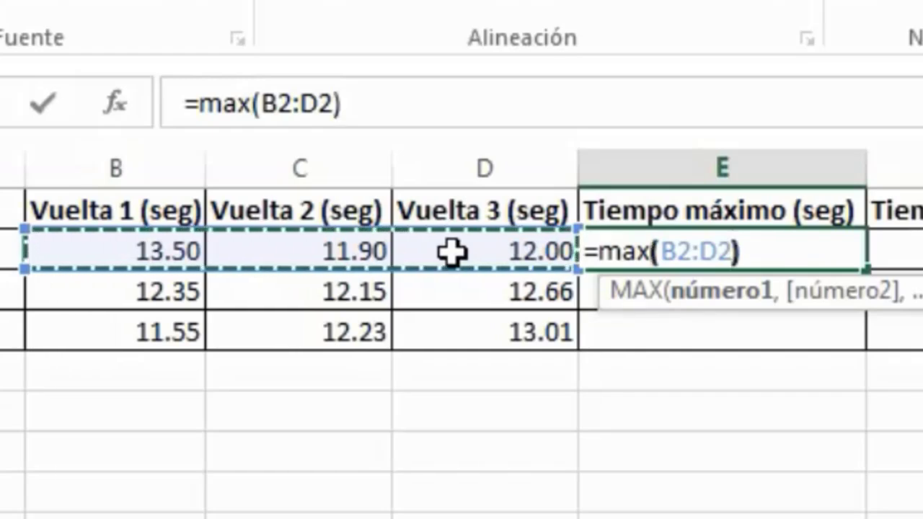
{"action": "key", "text": "Return"}
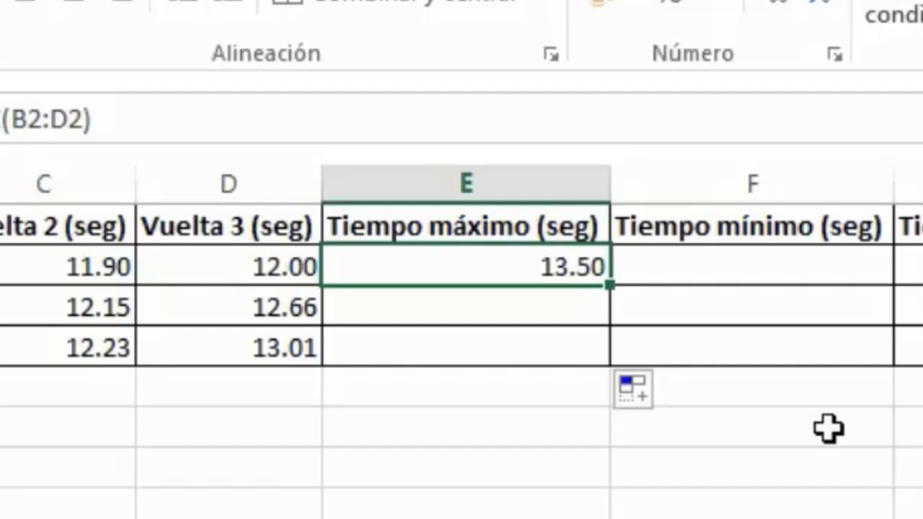
{"action": "left_click", "coordinate": [609, 289]}
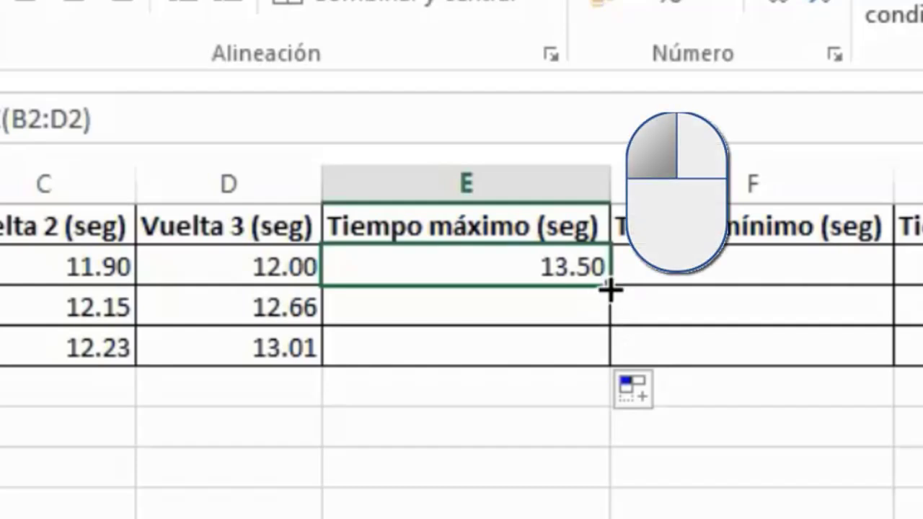
{"action": "left_click_drag", "start_coordinate": [610, 289], "coordinate": [607, 330]}
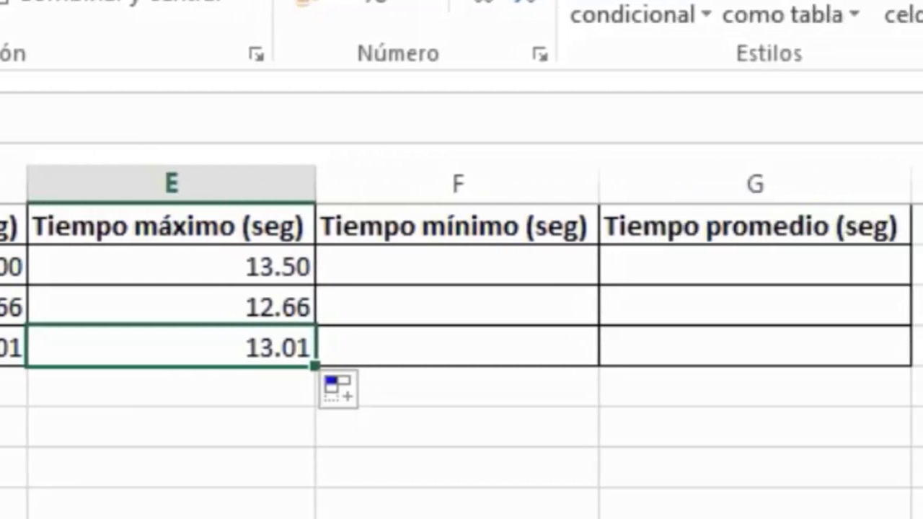
Step: Enter =MIN(B2:D2) in cell F2 to calculate the first competitor's minimum lap time
{"action": "left_click", "coordinate": [485, 265]}
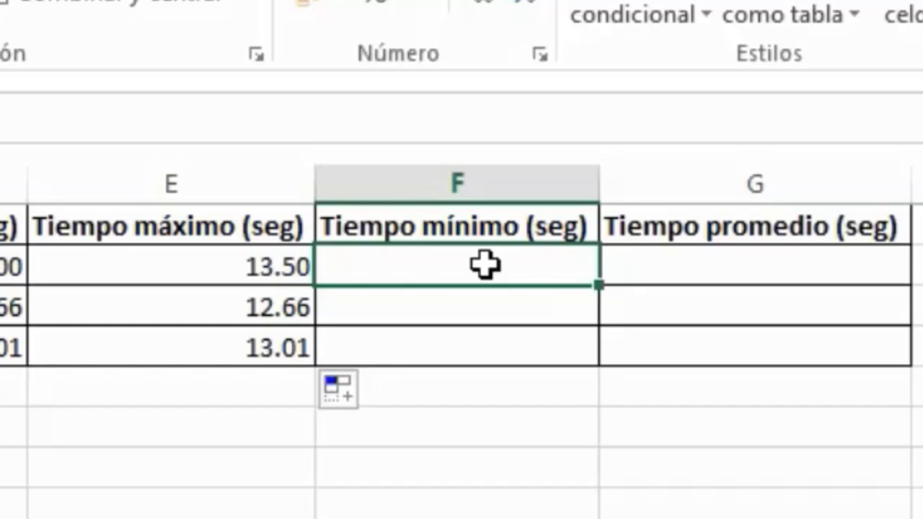
{"action": "type", "text": "="}
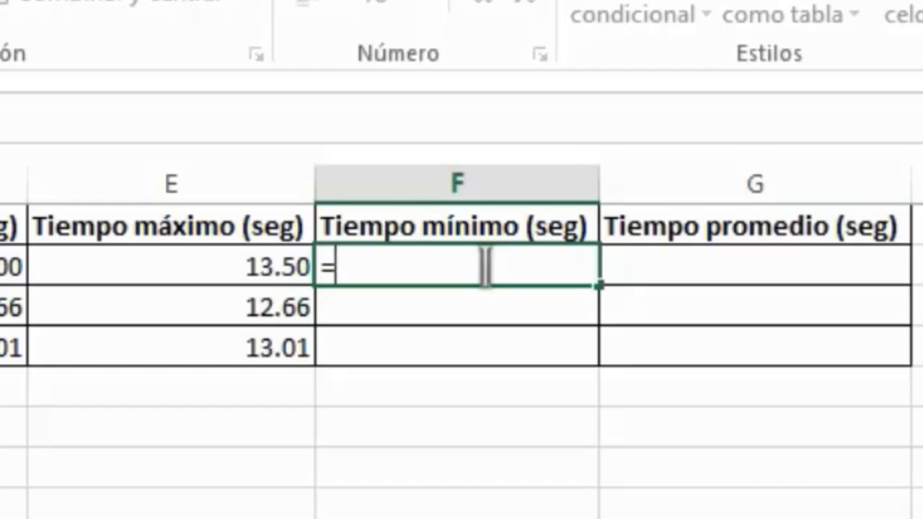
{"action": "type", "text": "MIN"}
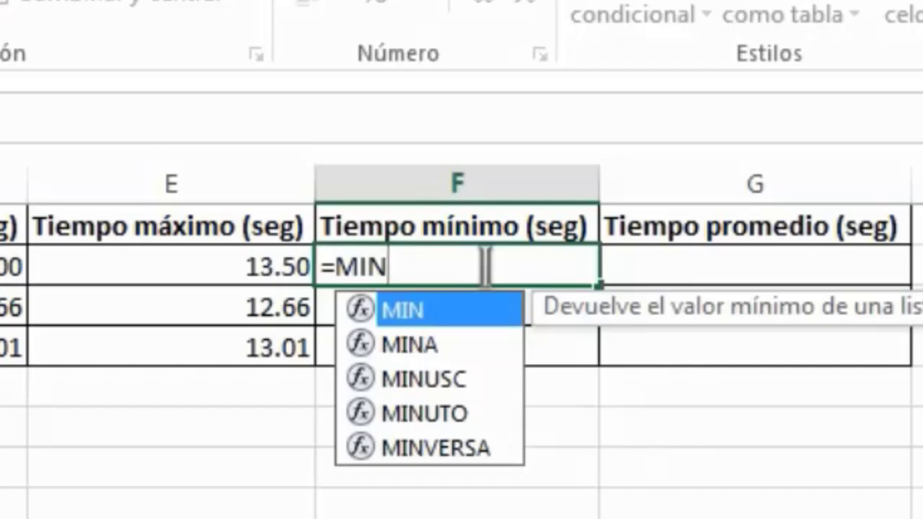
{"action": "type", "text": "("}
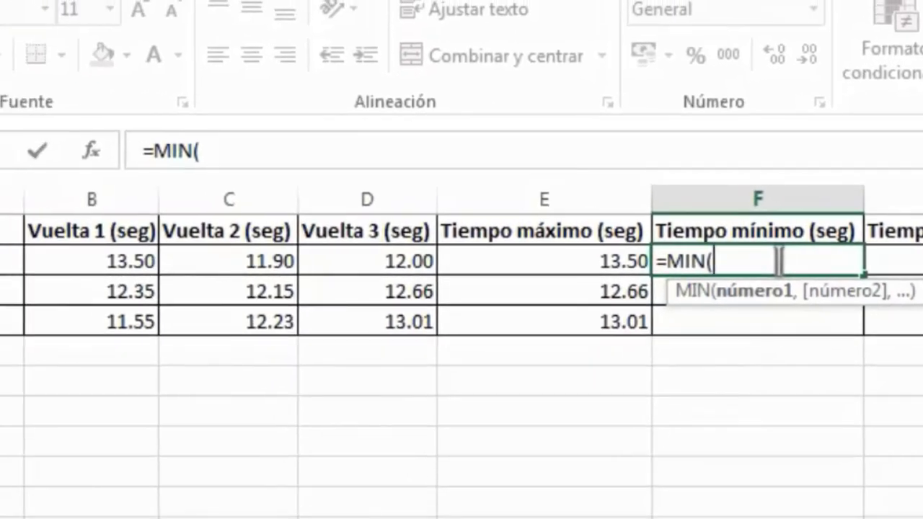
{"action": "left_click_drag", "start_coordinate": [97, 259], "coordinate": [369, 248]}
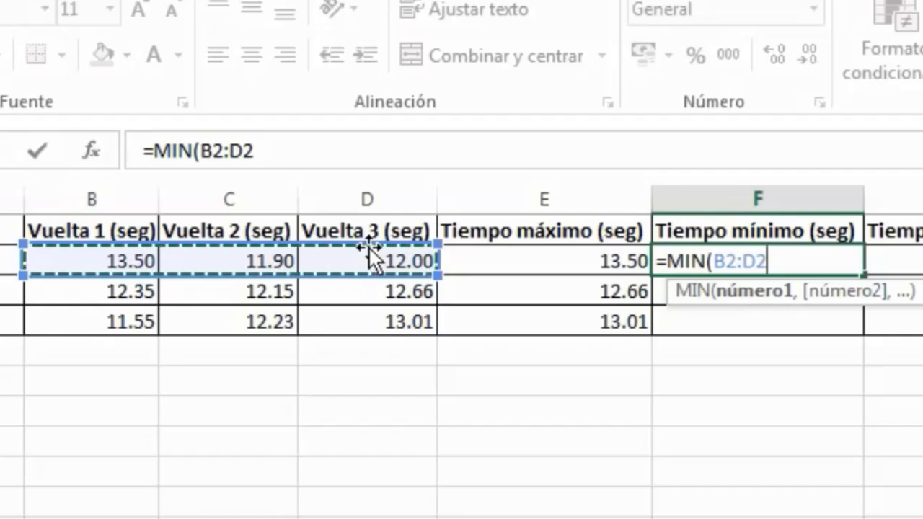
{"action": "type", "text": ")"}
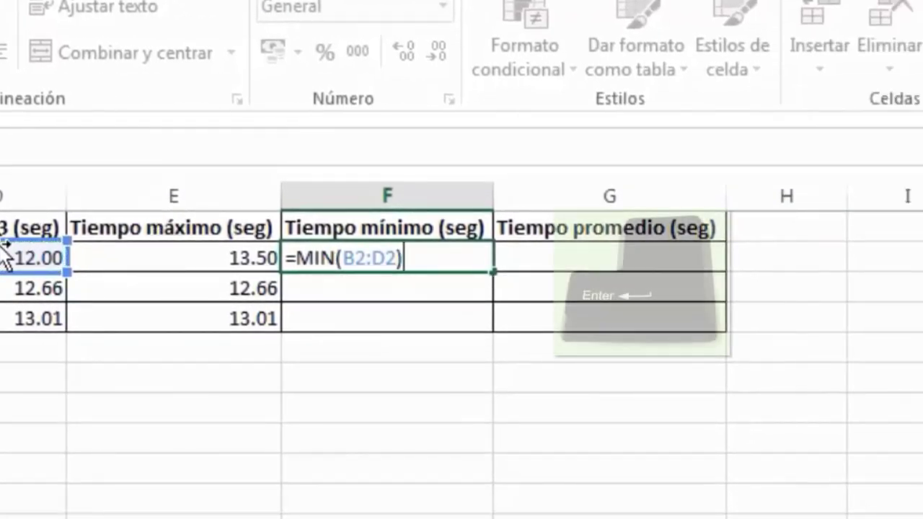
{"action": "key", "text": "Return"}
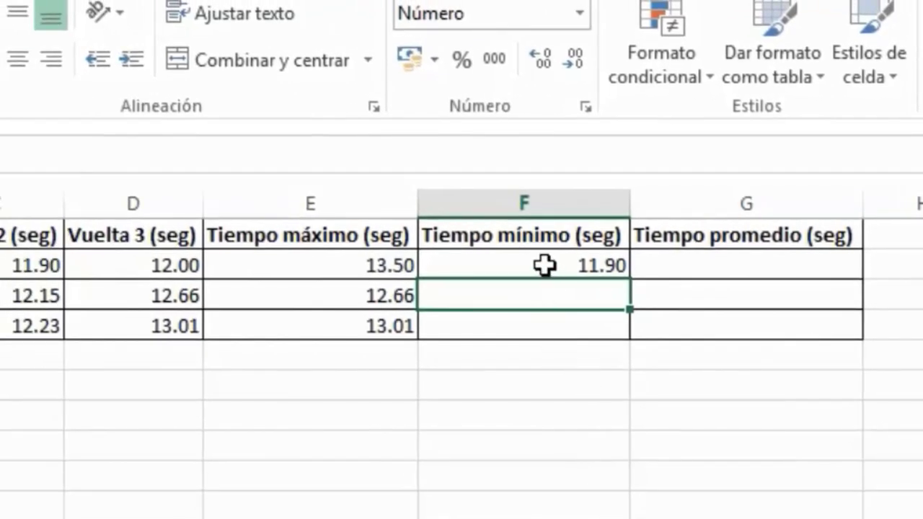
Step: Fill the minimum time formula from F2 down to F4 for the remaining competitors
{"action": "left_click", "coordinate": [539, 266]}
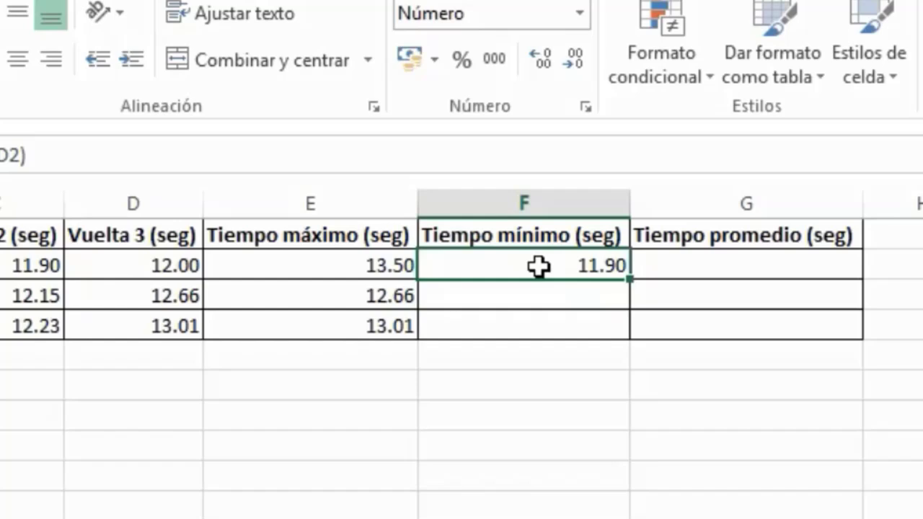
{"action": "left_click_drag", "start_coordinate": [624, 281], "coordinate": [631, 281]}
{"action": "double_click", "coordinate": [630, 280]}
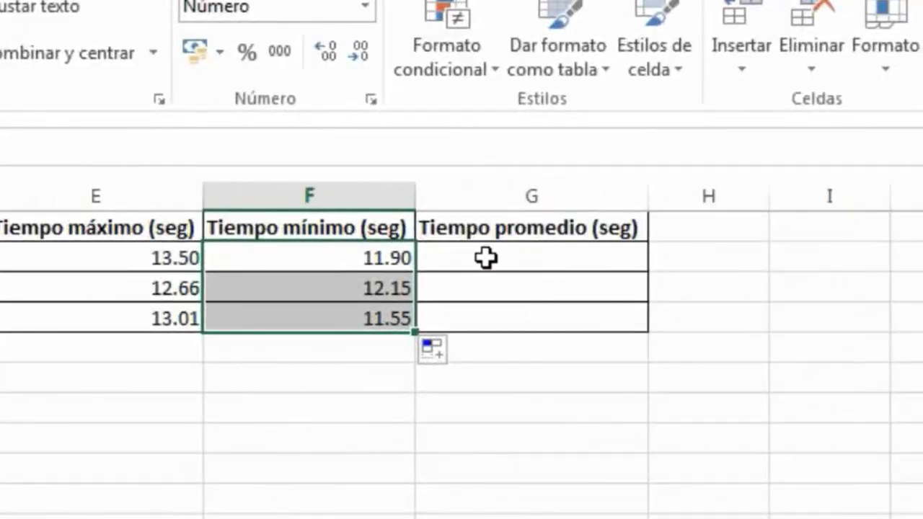
Step: Enter =promedio(B2:D2) in cell G2 for the first competitor's average time and fill the formula down to G4
{"action": "left_click", "coordinate": [485, 257]}
{"action": "type", "text": "="}
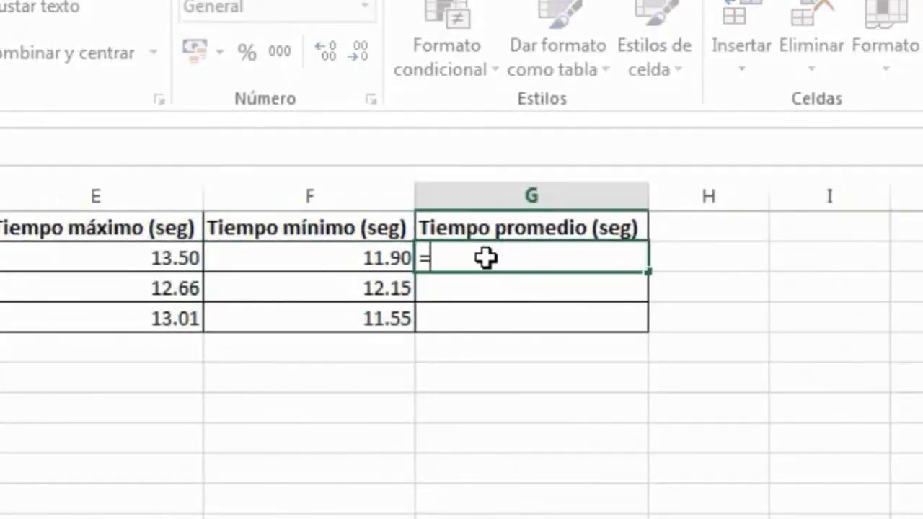
{"action": "type", "text": "pr"}
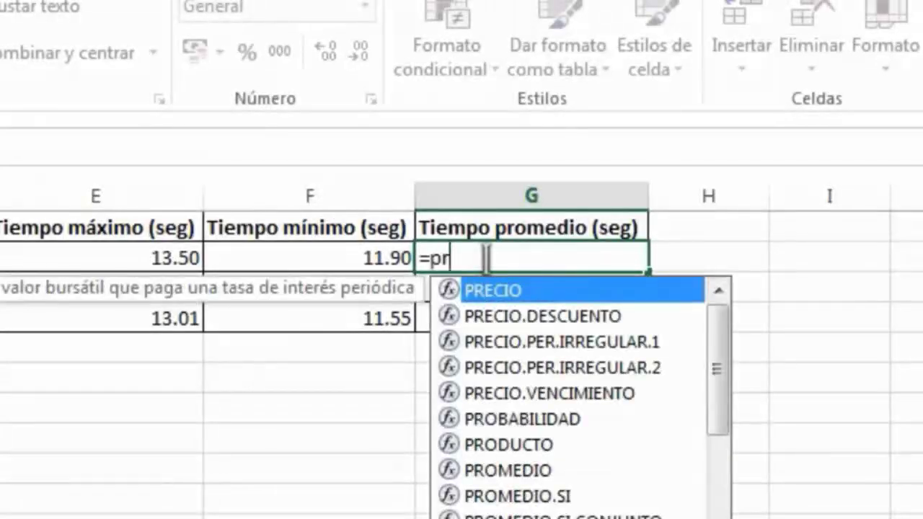
{"action": "type", "text": "omedio"}
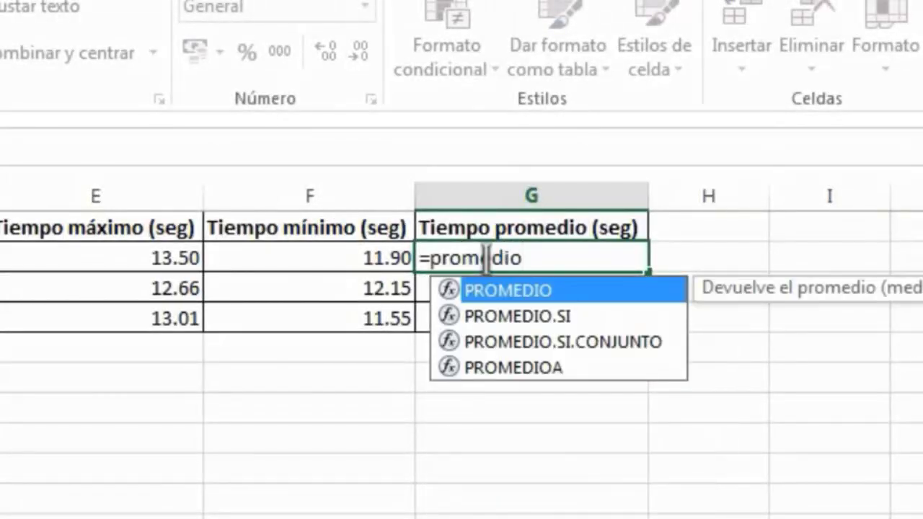
{"action": "type", "text": "("}
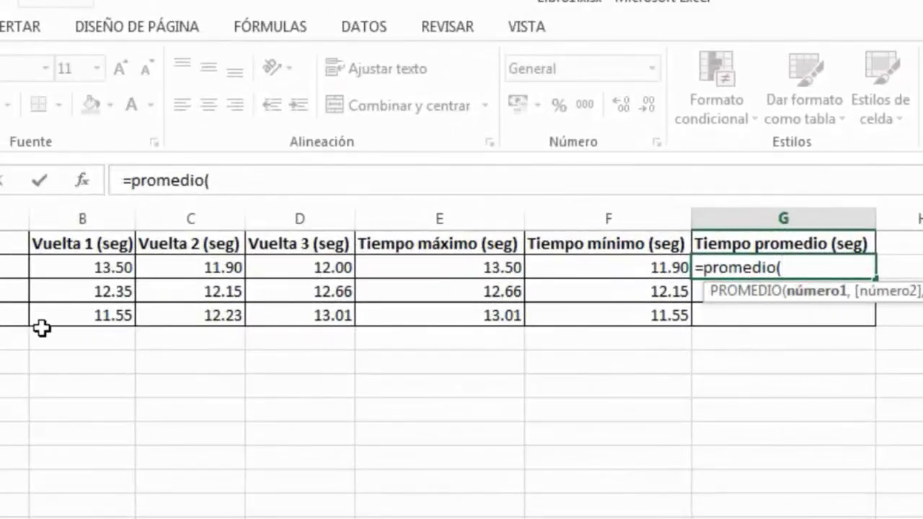
{"action": "left_click_drag", "start_coordinate": [64, 266], "coordinate": [325, 268]}
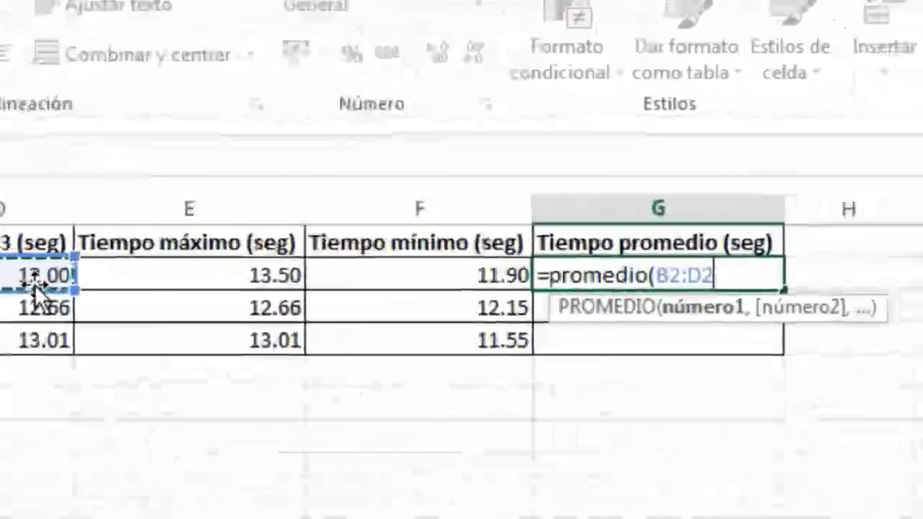
{"action": "type", "text": ")"}
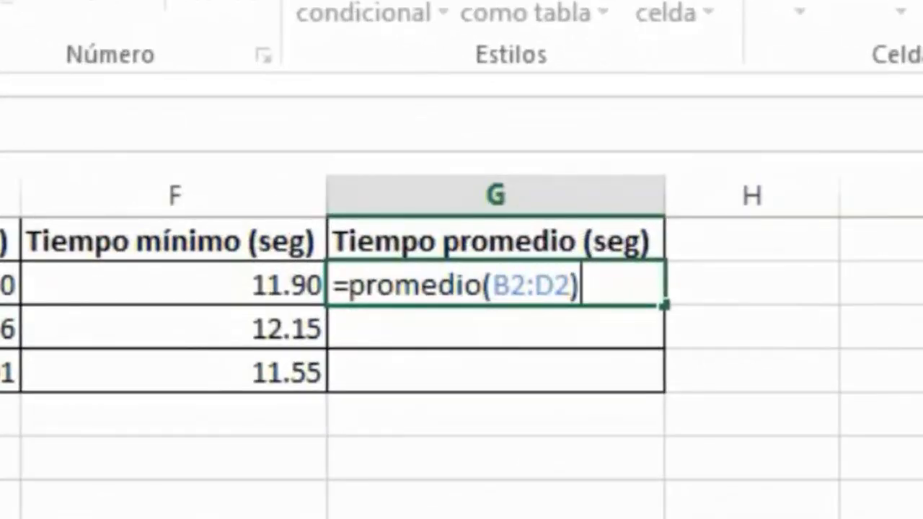
{"action": "key", "text": "Return"}
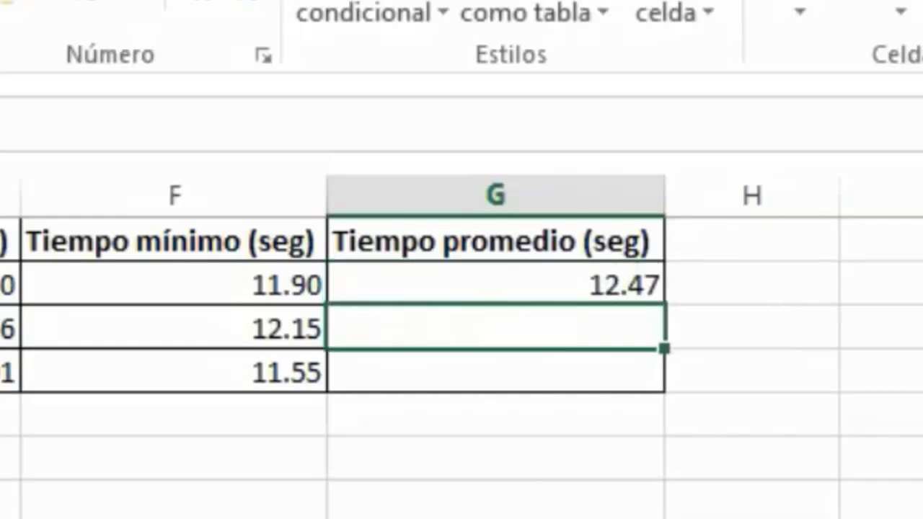
{"action": "left_click", "coordinate": [627, 289]}
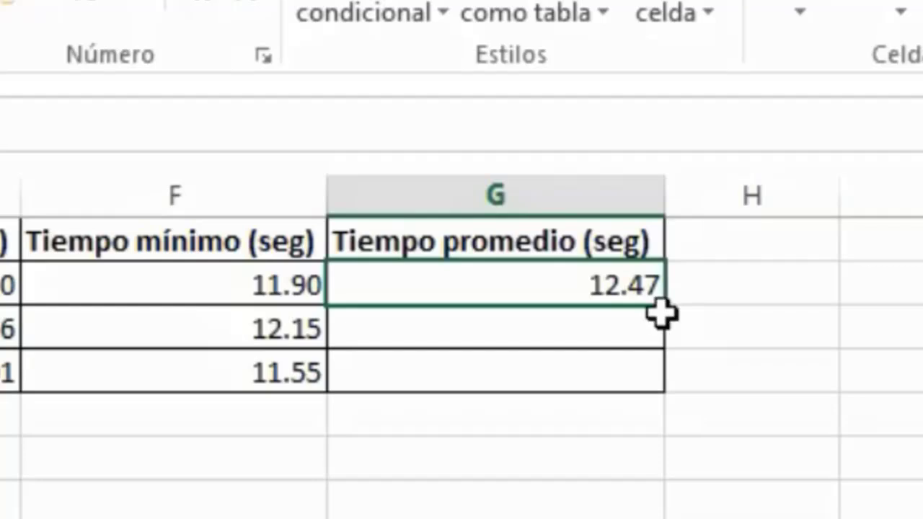
{"action": "left_click_drag", "start_coordinate": [665, 325], "coordinate": [663, 378]}
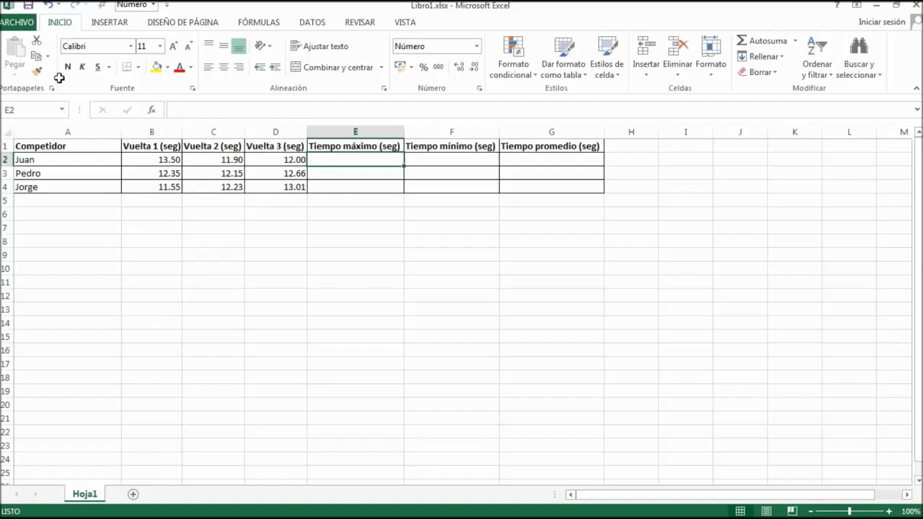
Step: Calculate the first competitor's maximum lap time in cell E2 with the Autosuma Máx function over B2:D2
{"action": "left_click", "coordinate": [62, 26]}
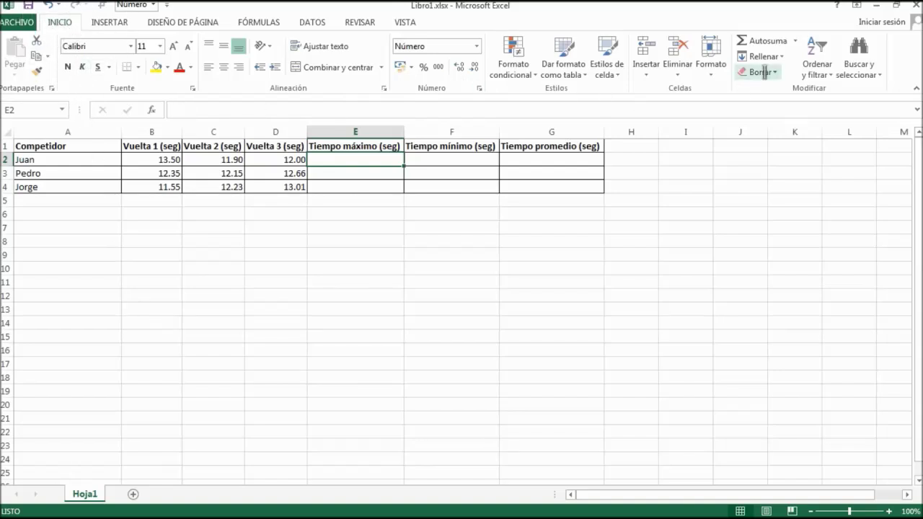
{"action": "left_click", "coordinate": [795, 41]}
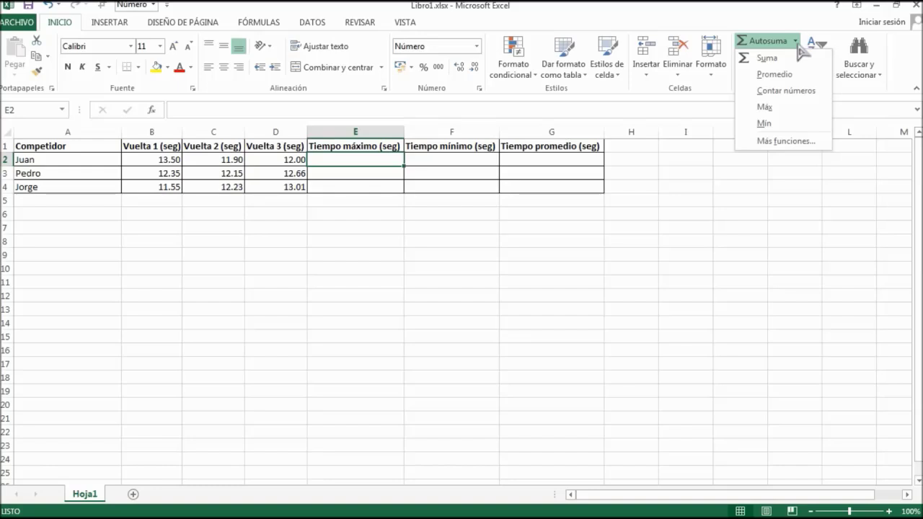
{"action": "left_click", "coordinate": [777, 108]}
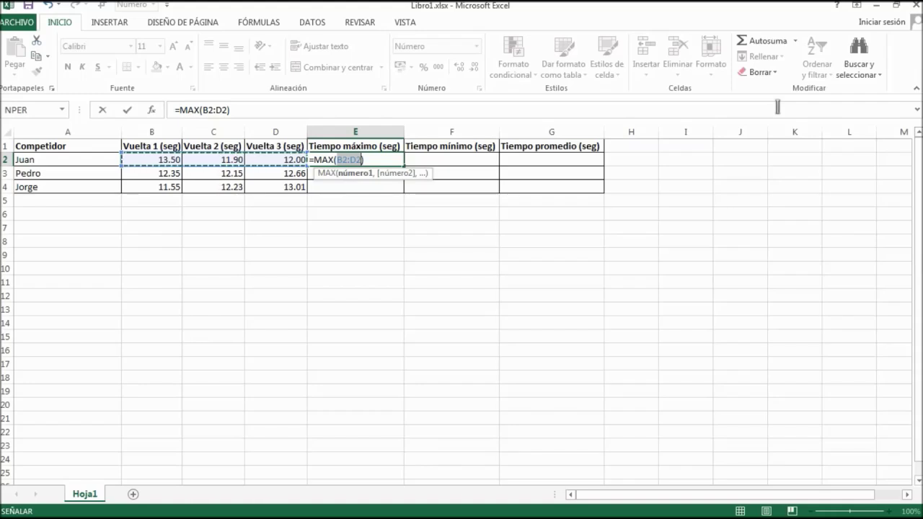
{"action": "key", "text": "Return"}
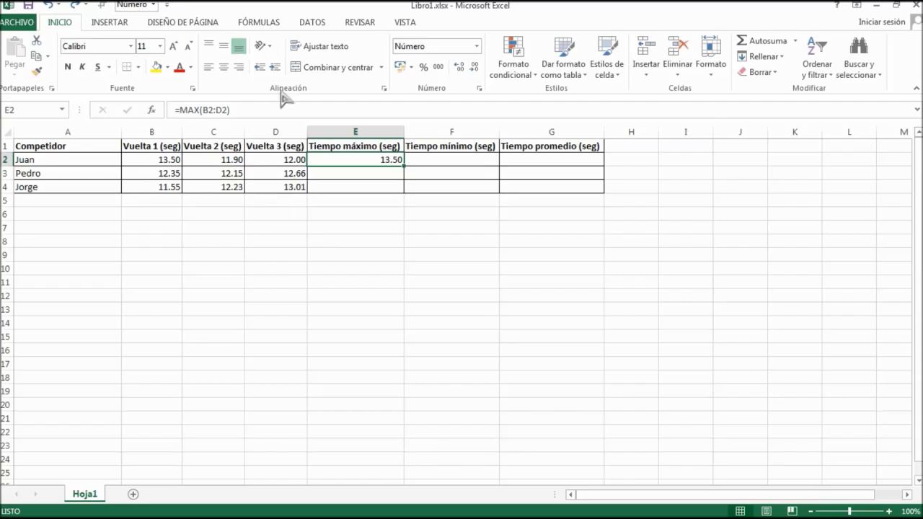
Step: Insert the PROMEDIO function from the Estadísticas category of the function library into cell G2
{"action": "left_click", "coordinate": [260, 23]}
{"action": "left_click", "coordinate": [541, 161]}
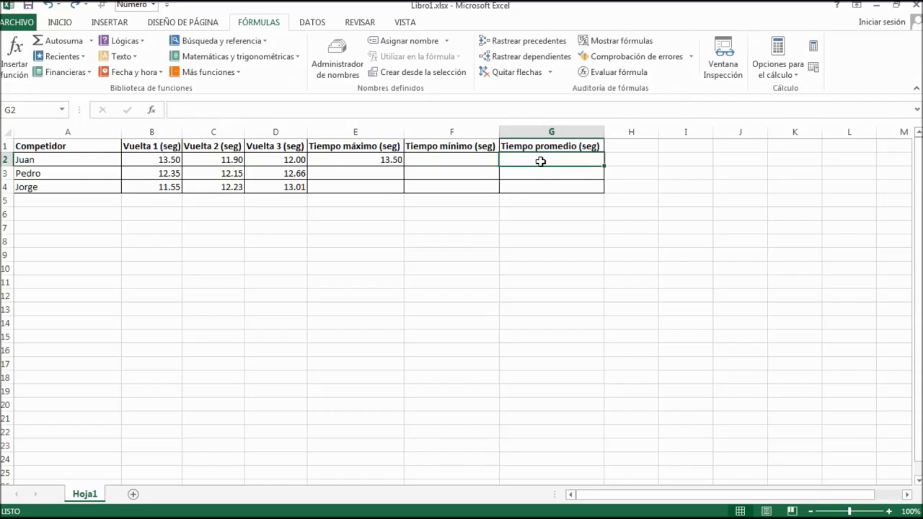
{"action": "left_click", "coordinate": [236, 74]}
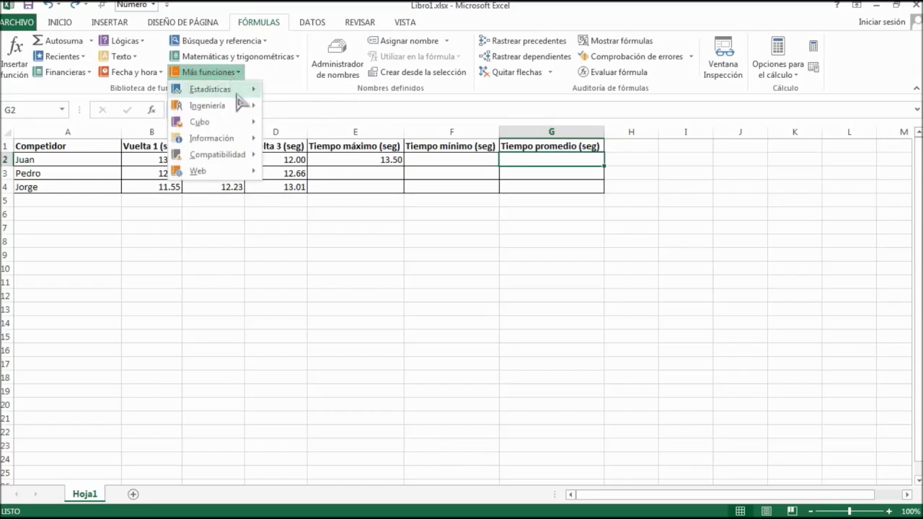
{"action": "mouse_move", "coordinate": [236, 96]}
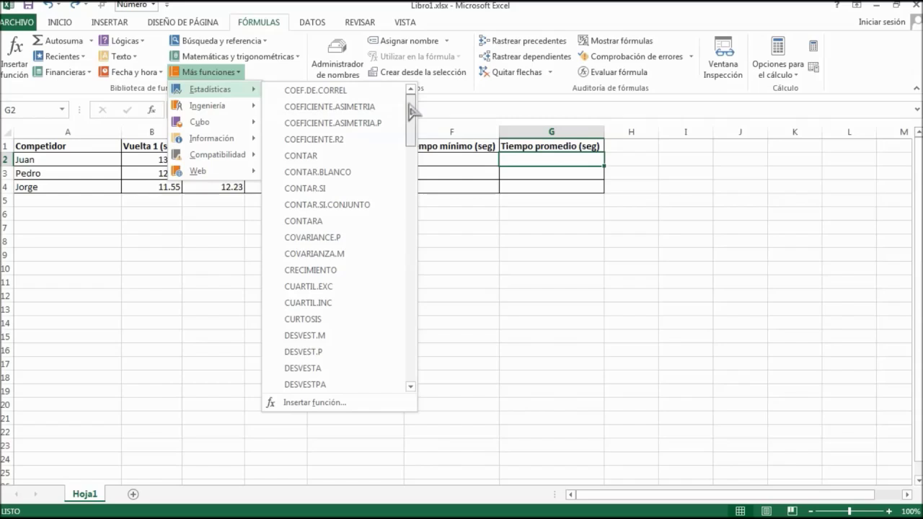
{"action": "left_click_drag", "start_coordinate": [412, 110], "coordinate": [413, 318]}
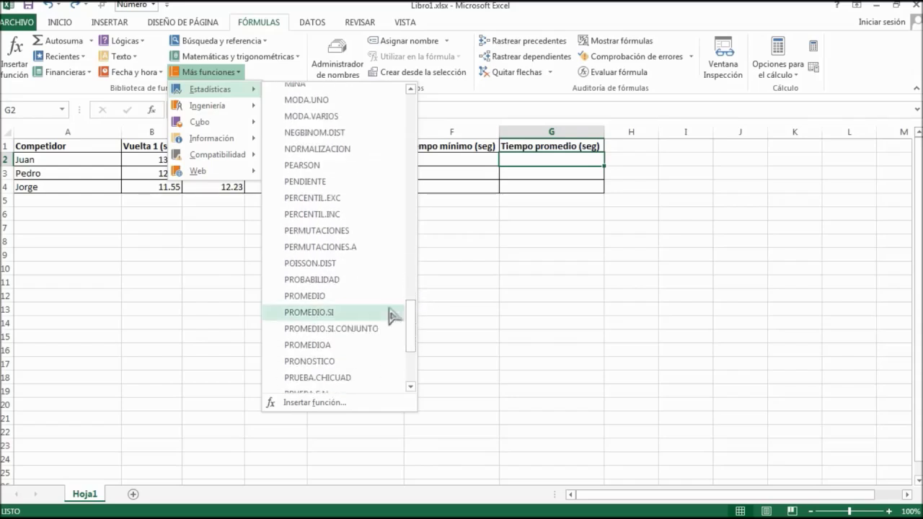
{"action": "left_click", "coordinate": [319, 297]}
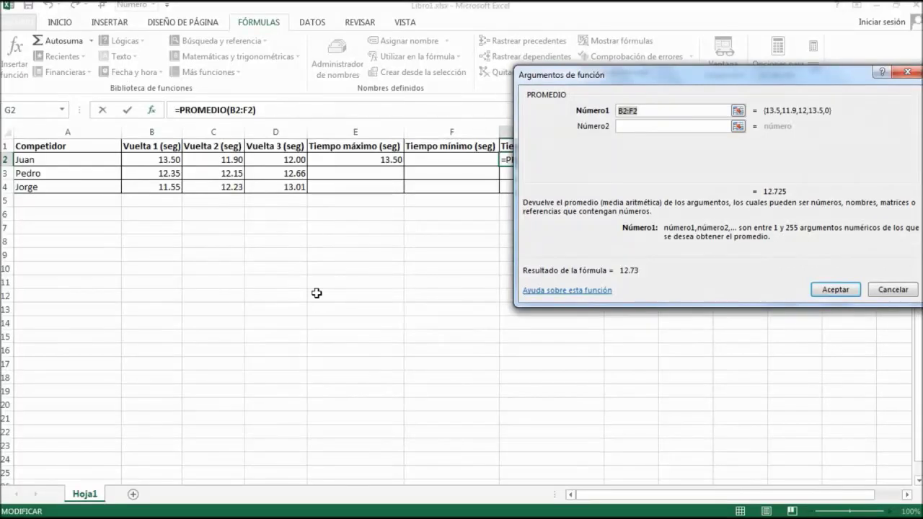
Step: Set the PROMEDIO function's Número1 argument to the lap times in B2:D2 and accept the formula
{"action": "left_click_drag", "start_coordinate": [627, 75], "coordinate": [469, 115]}
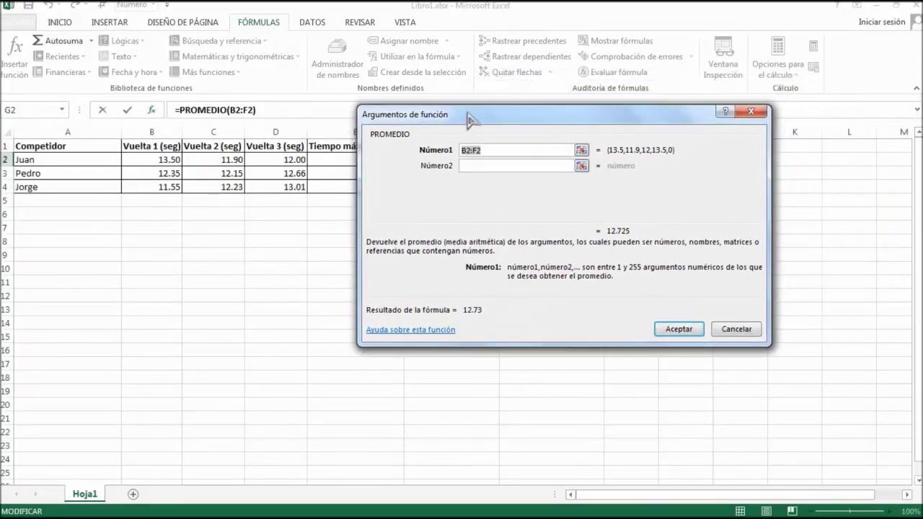
{"action": "left_click", "coordinate": [580, 151]}
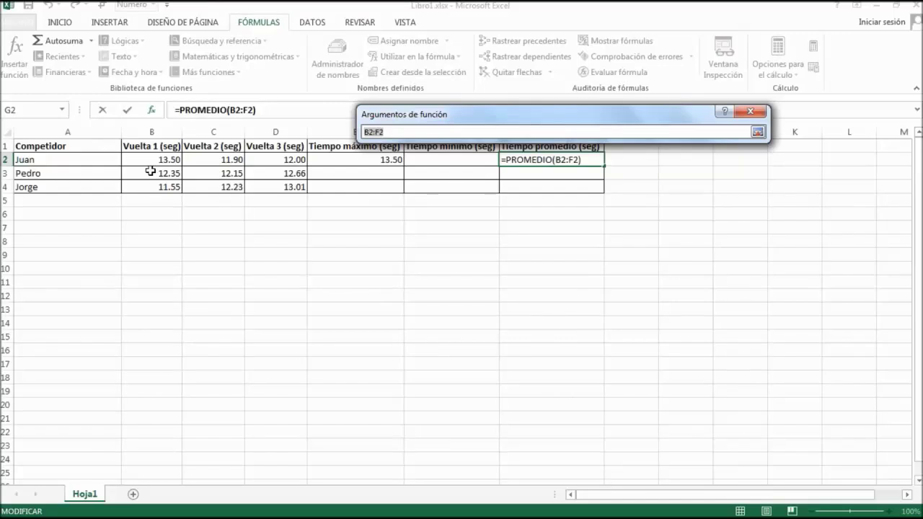
{"action": "left_click_drag", "start_coordinate": [144, 160], "coordinate": [282, 158]}
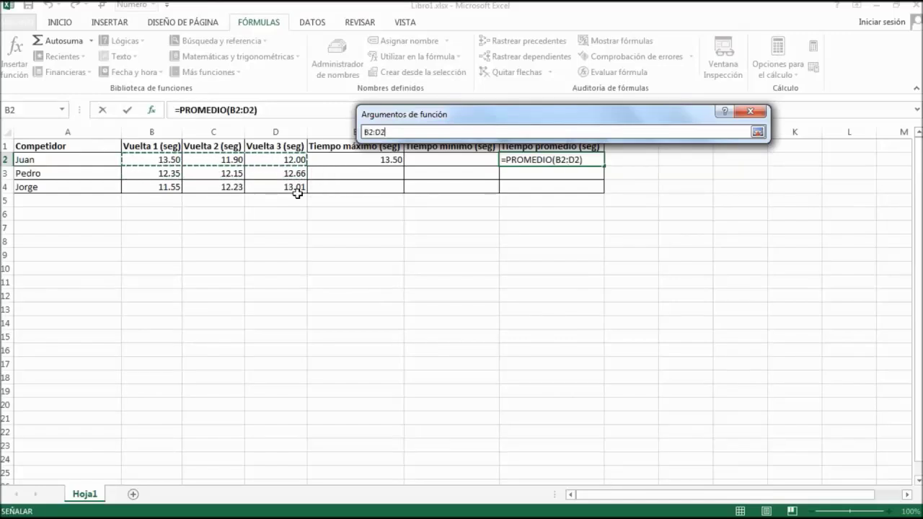
{"action": "left_click", "coordinate": [757, 133]}
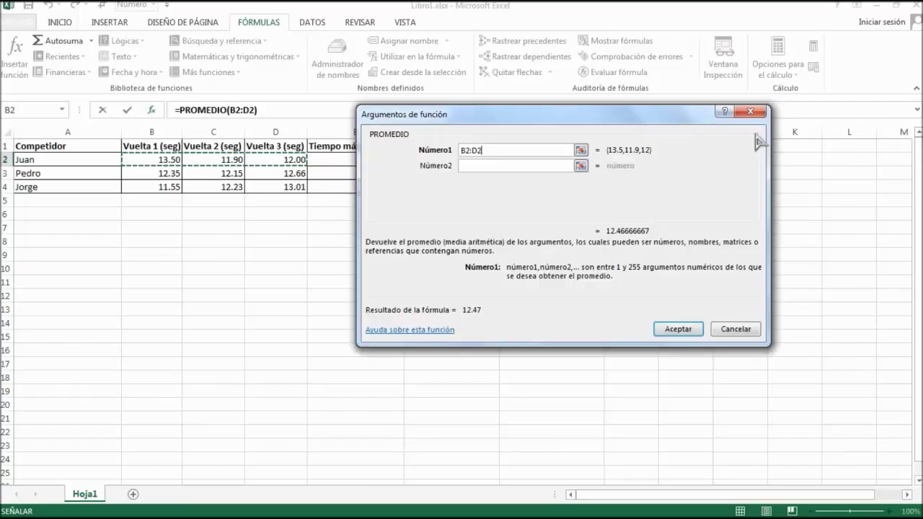
{"action": "left_click", "coordinate": [682, 331]}
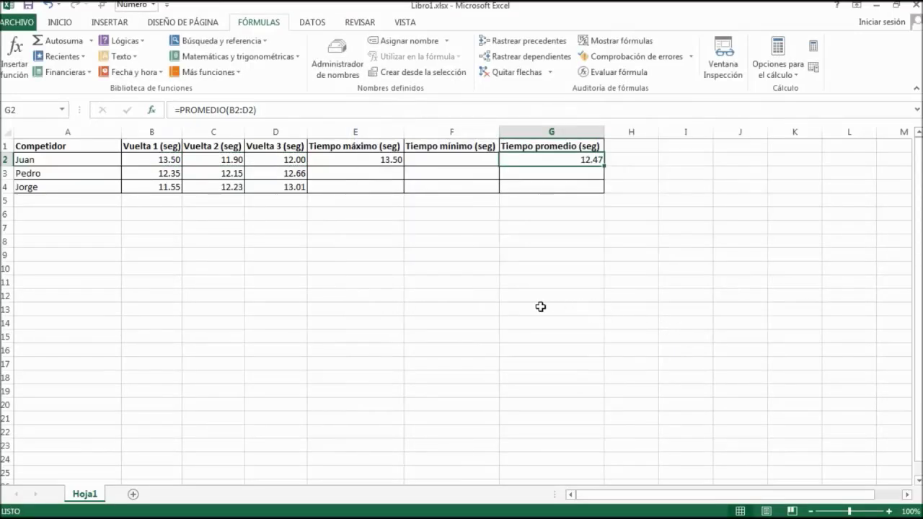